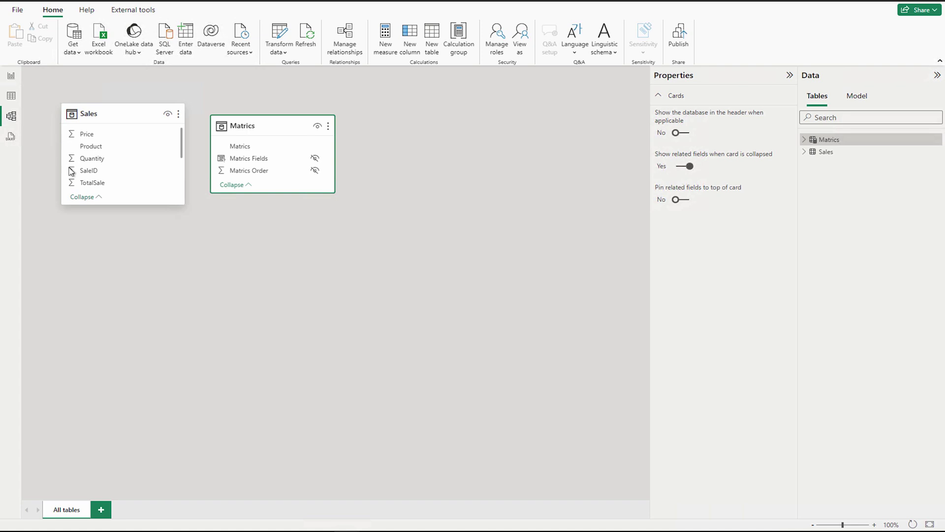
Show the Sales table's ten rows (SaleID, Product, Quantity, Price, TotalSale) in Table view.
click(10, 97)
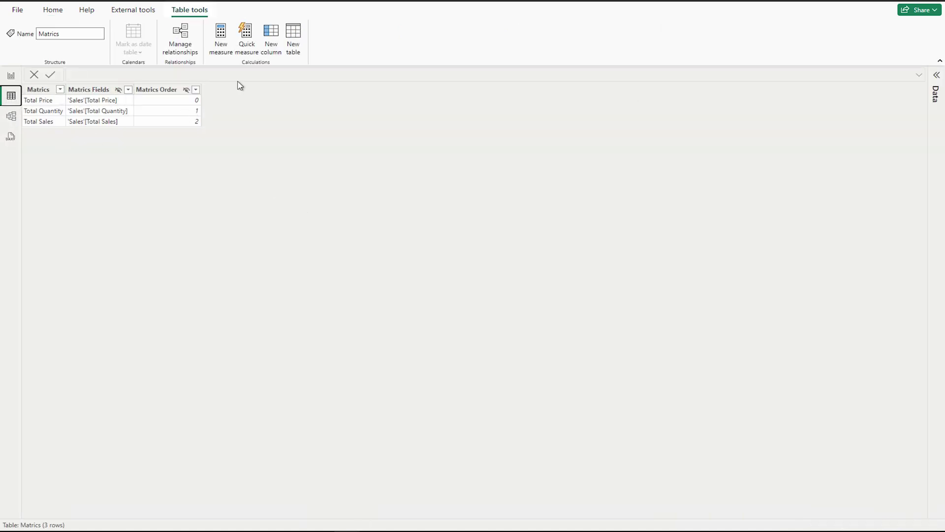
click(936, 75)
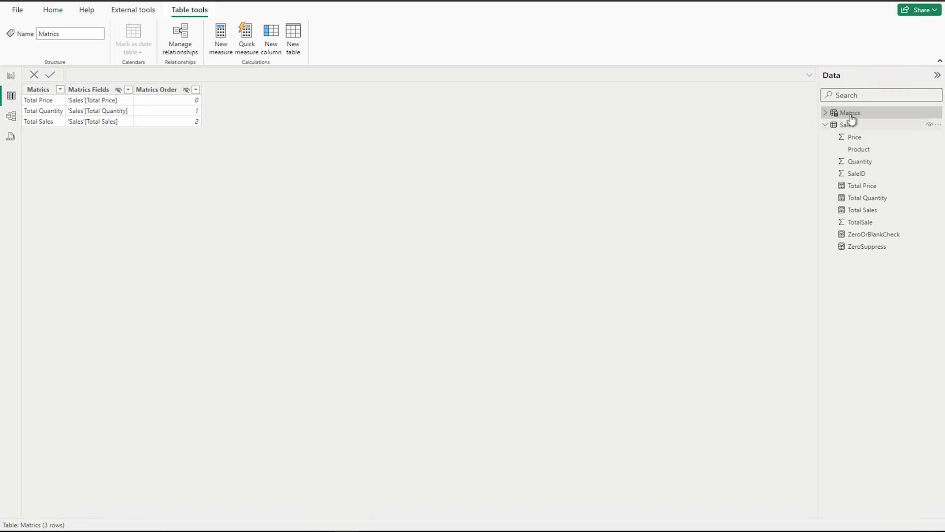
click(843, 124)
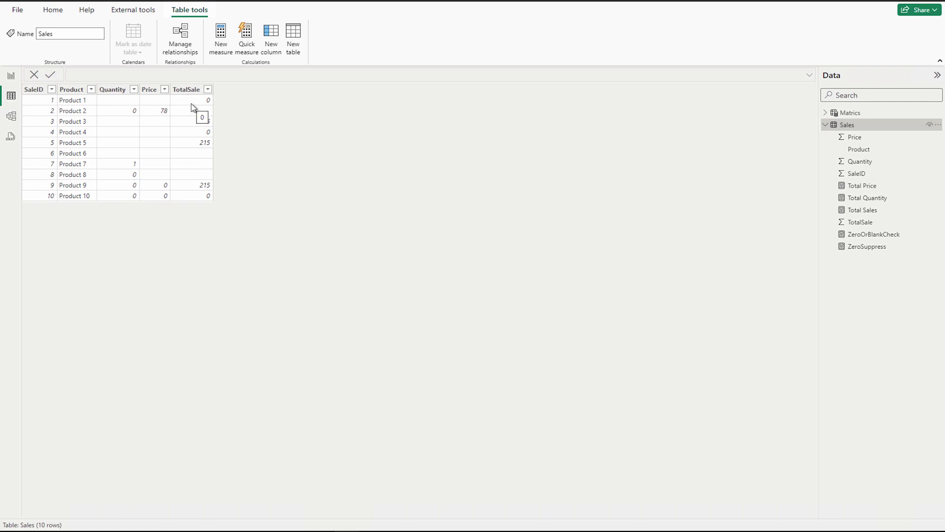
Back in Report view, review the Total Price (SUM(Sales[Price])), Total Quantity and Total Sales DAX formulas.
click(10, 77)
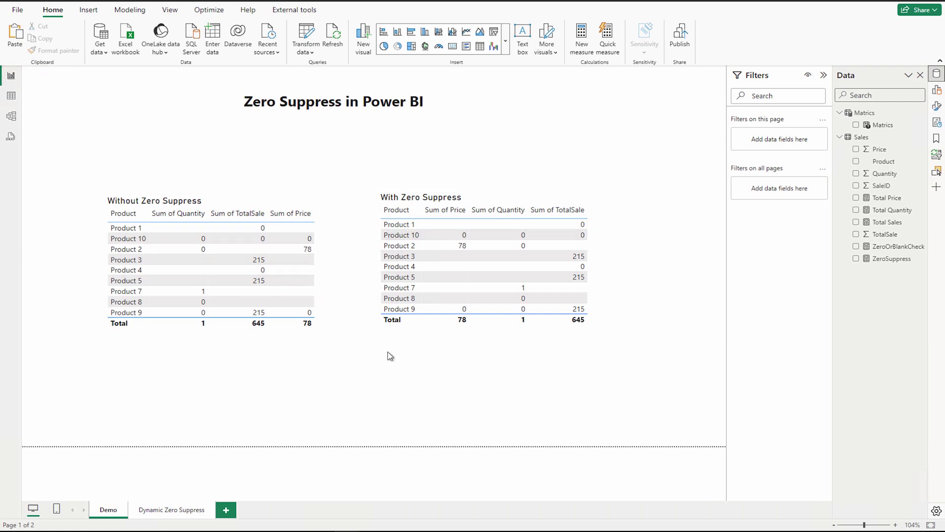
click(897, 202)
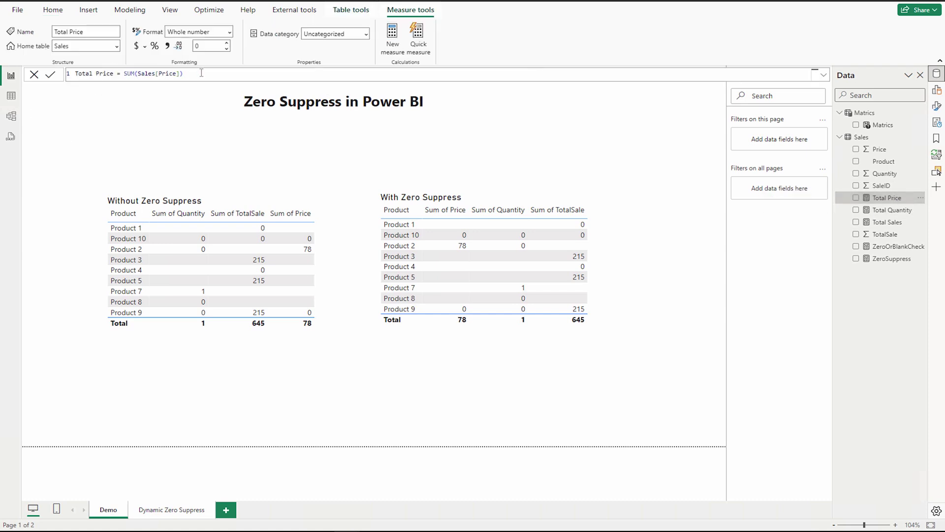
click(703, 340)
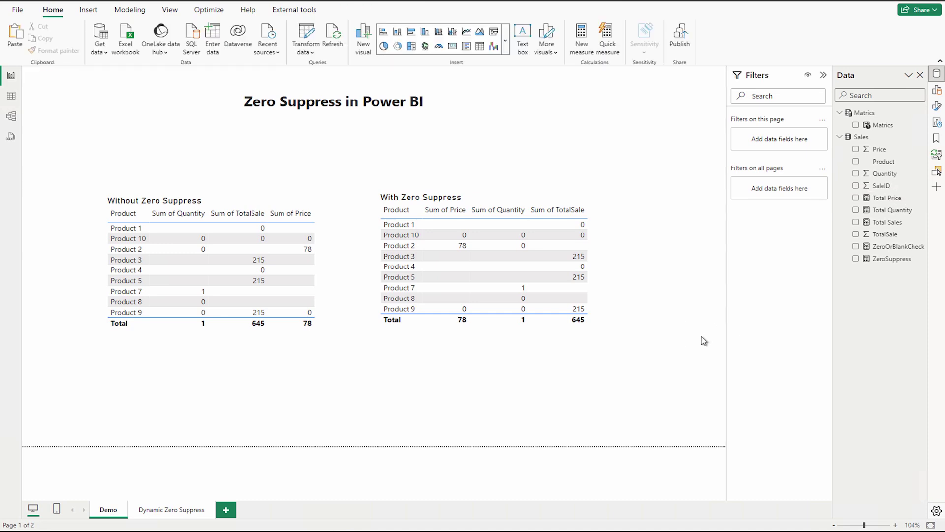
click(887, 199)
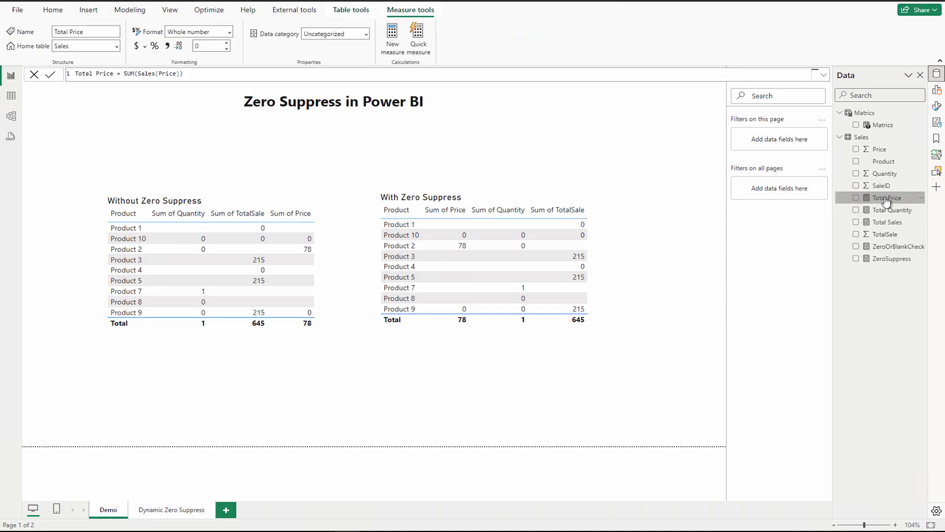
drag(183, 72, 123, 73)
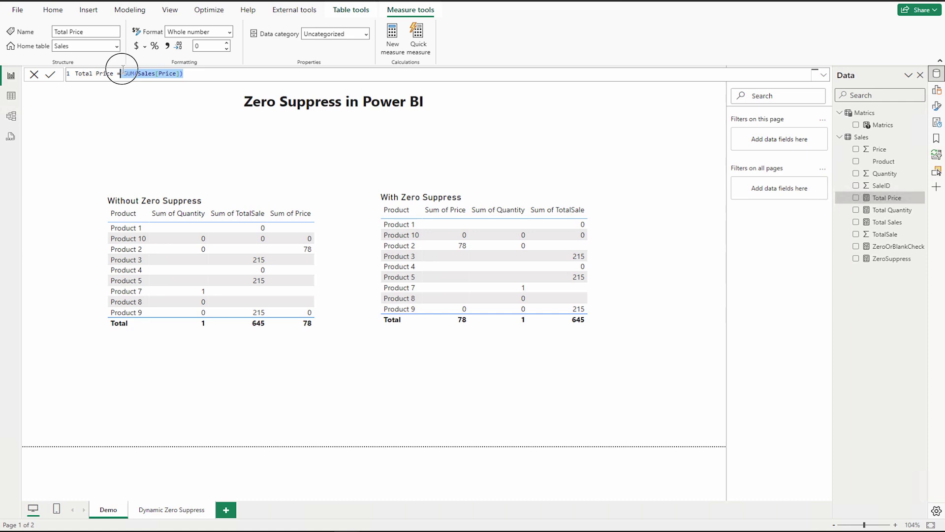
click(895, 214)
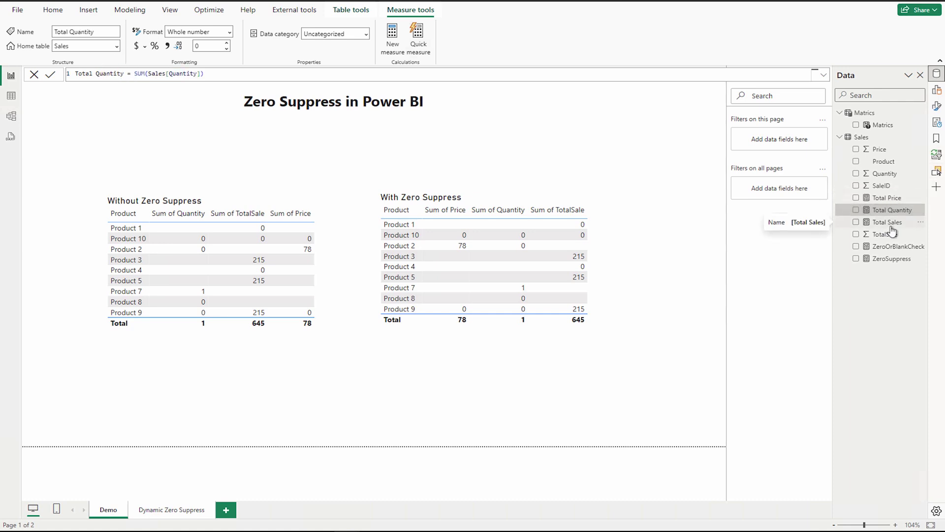
click(890, 223)
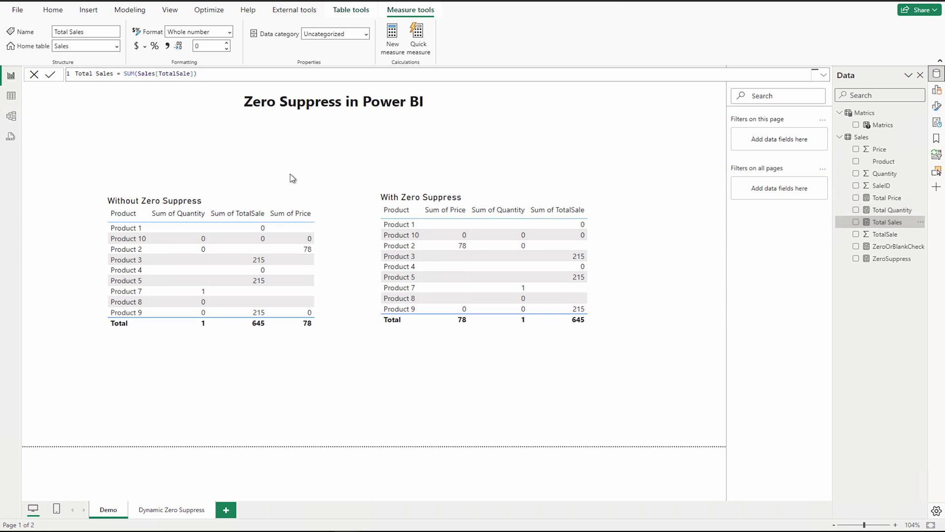
click(270, 132)
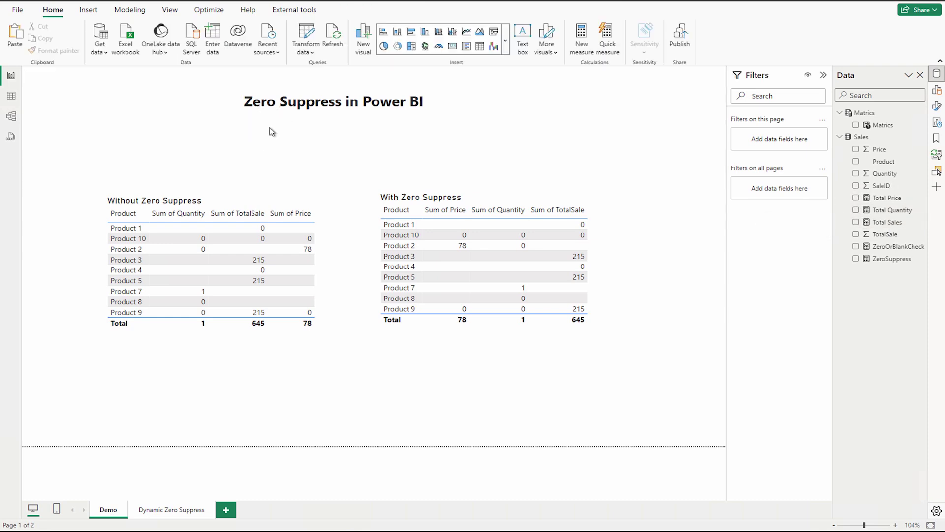
On the With Zero Suppress table, set the Sum of Price filter to 'is not blank' combined with Or.
click(481, 346)
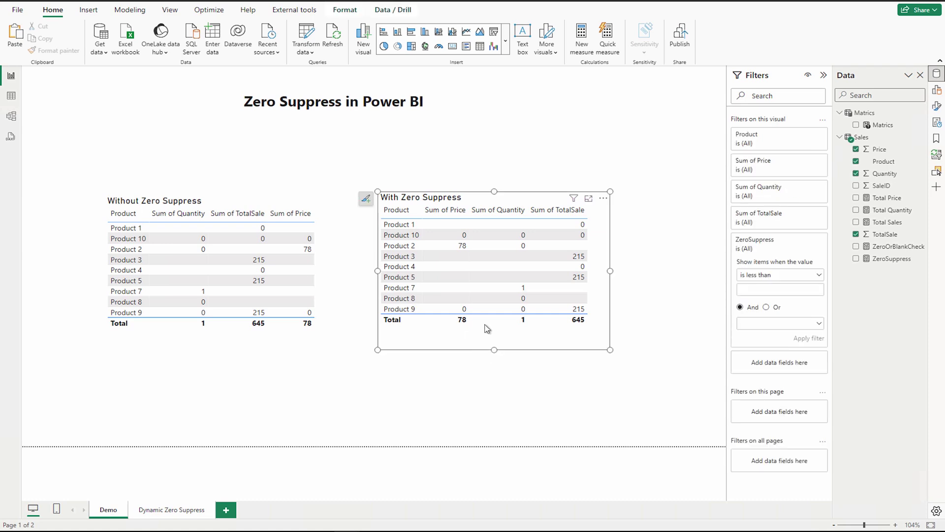
click(754, 172)
click(757, 197)
click(758, 196)
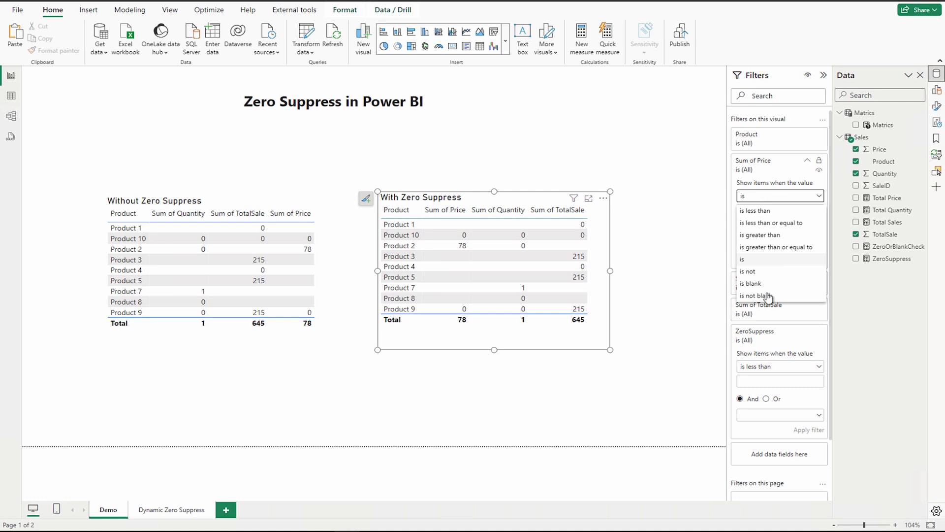
click(768, 297)
click(767, 213)
Add the second condition 'is not 0' and apply the Sum of Price filter.
click(765, 230)
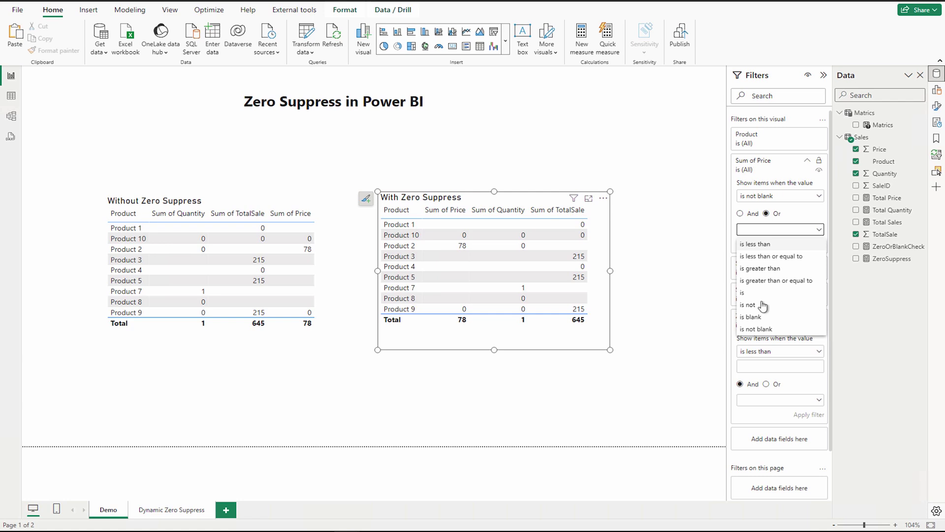
click(746, 294)
click(766, 230)
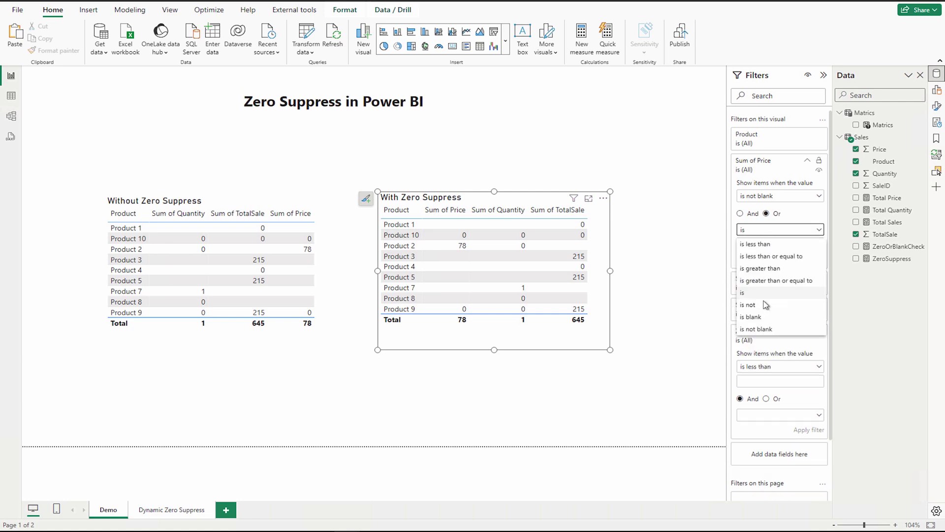
click(758, 306)
click(761, 244)
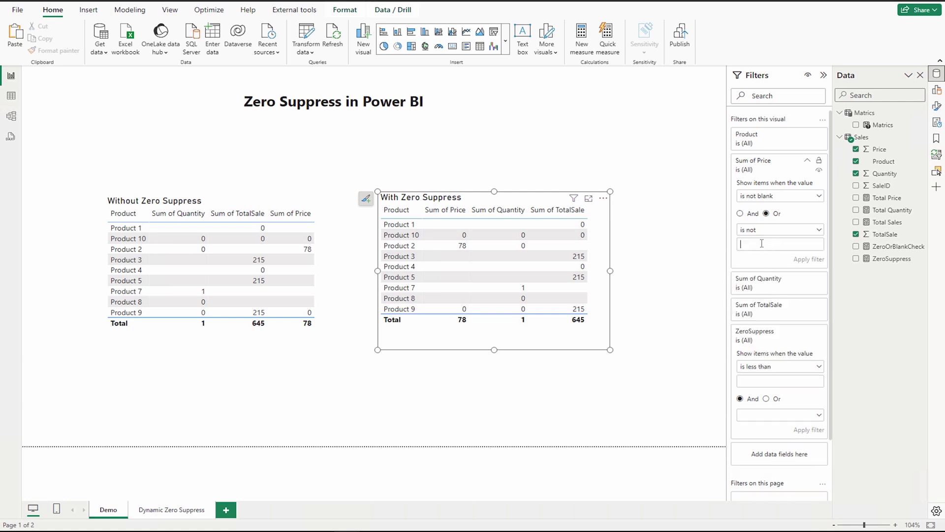
text(0)
click(814, 260)
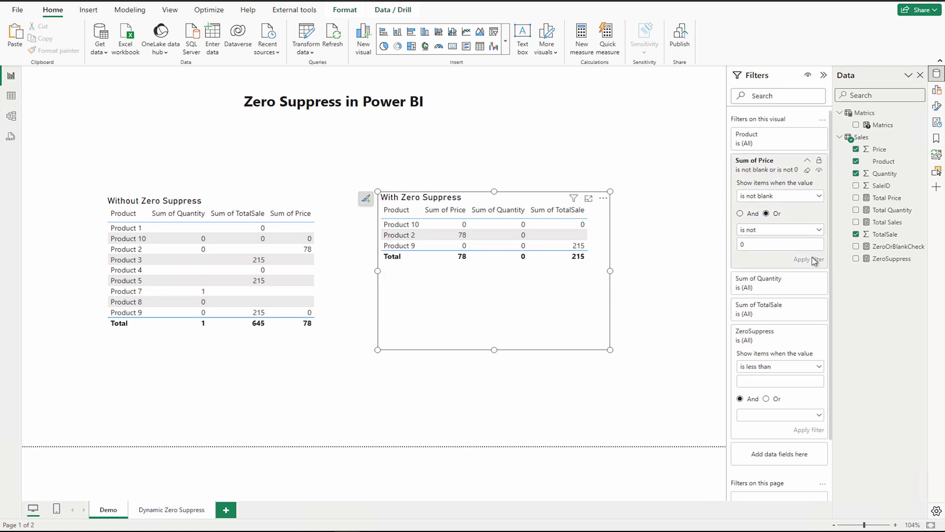
click(640, 321)
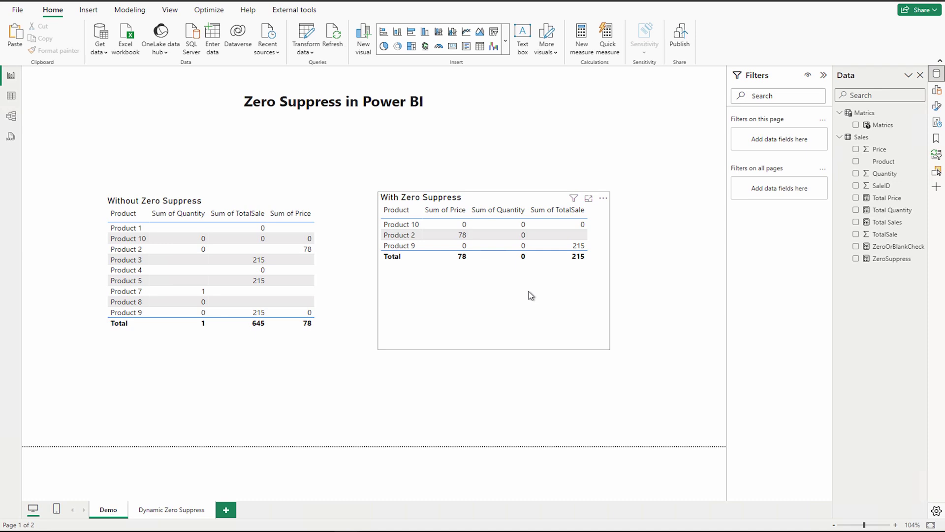
Review the ZeroSuppress IF formula's Price sum check and 0 result, then select the With Zero Suppress table.
click(891, 261)
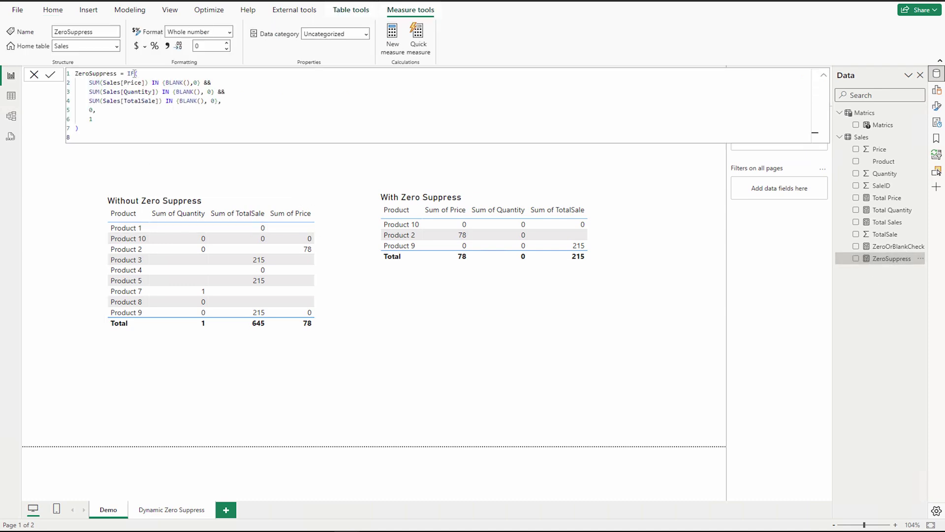
drag(129, 73, 138, 74)
click(82, 85)
drag(83, 82, 207, 83)
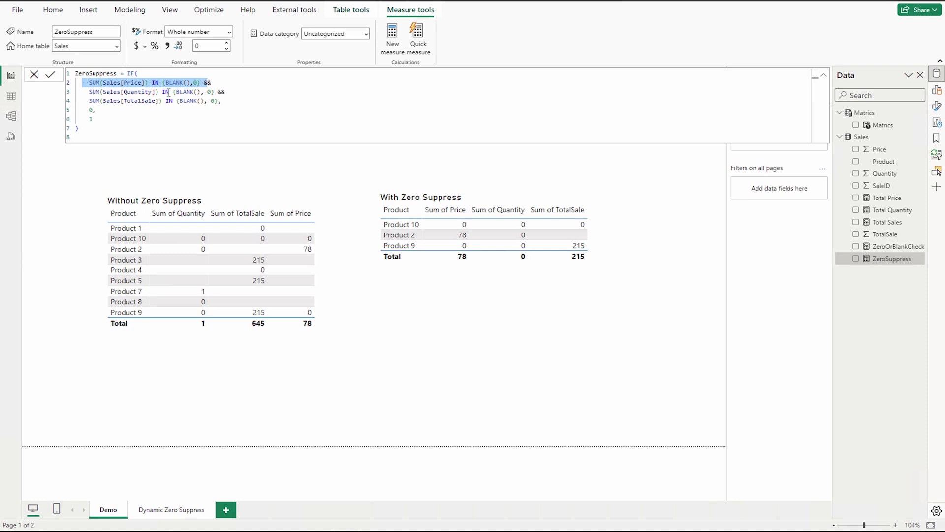
drag(85, 109, 110, 110)
click(412, 306)
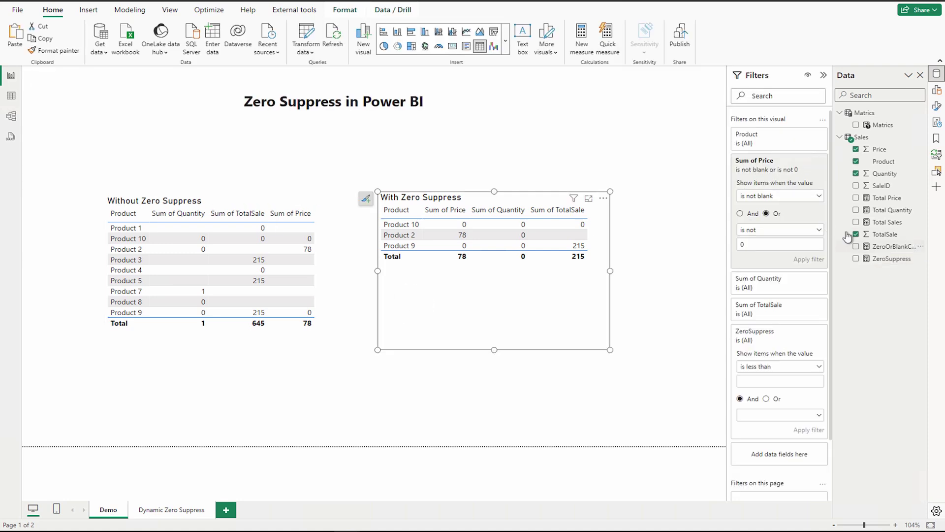
Clear the Sum of Price filter and remove the old ZeroSuppress filter card.
click(807, 171)
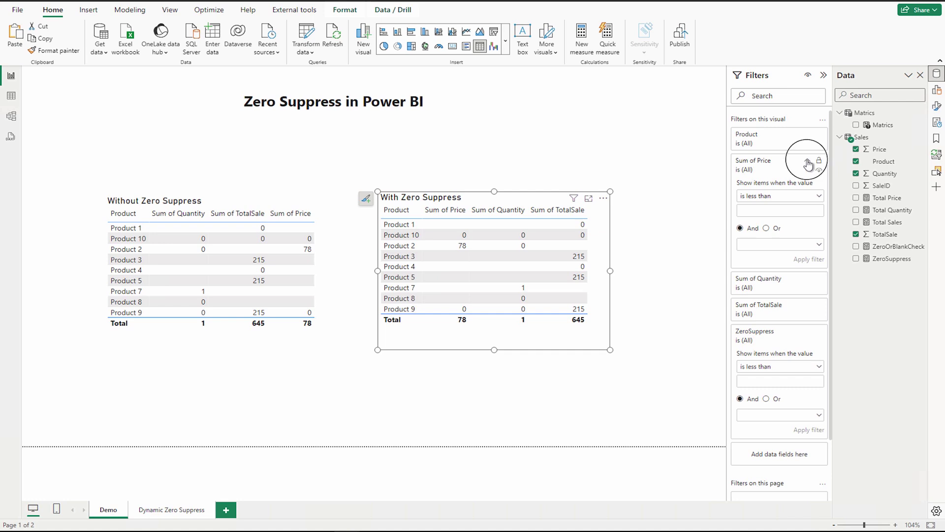
click(808, 161)
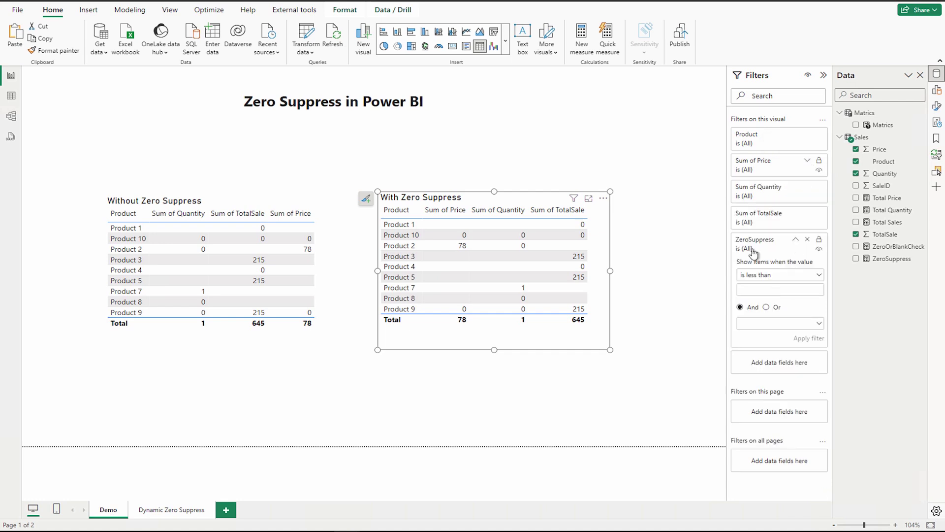
click(807, 239)
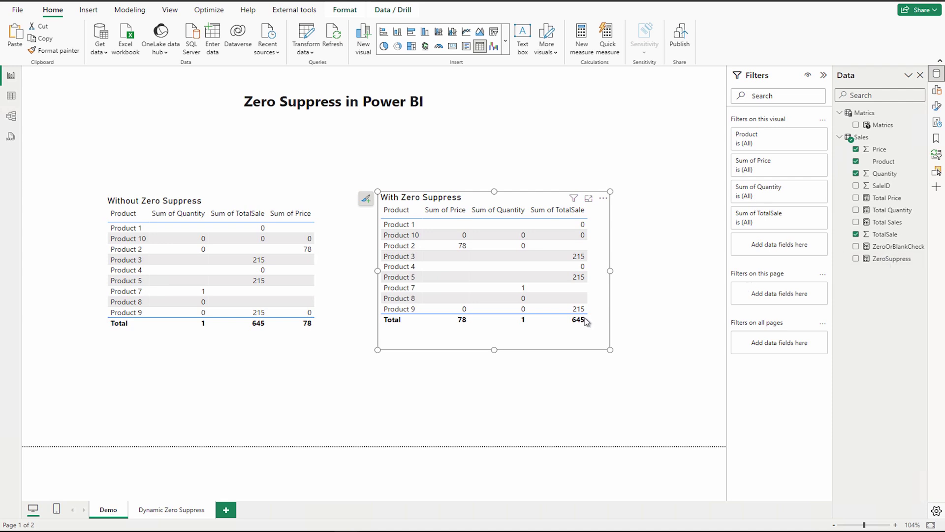
Add ZeroSuppress as a visual filter set to 'is 1' and apply it.
drag(874, 259, 765, 247)
click(756, 277)
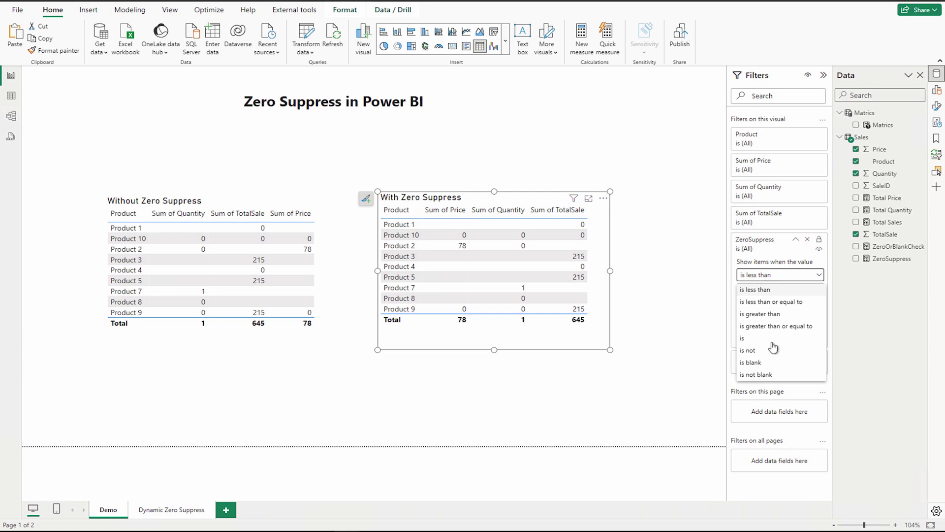
click(747, 343)
click(752, 289)
text(1)
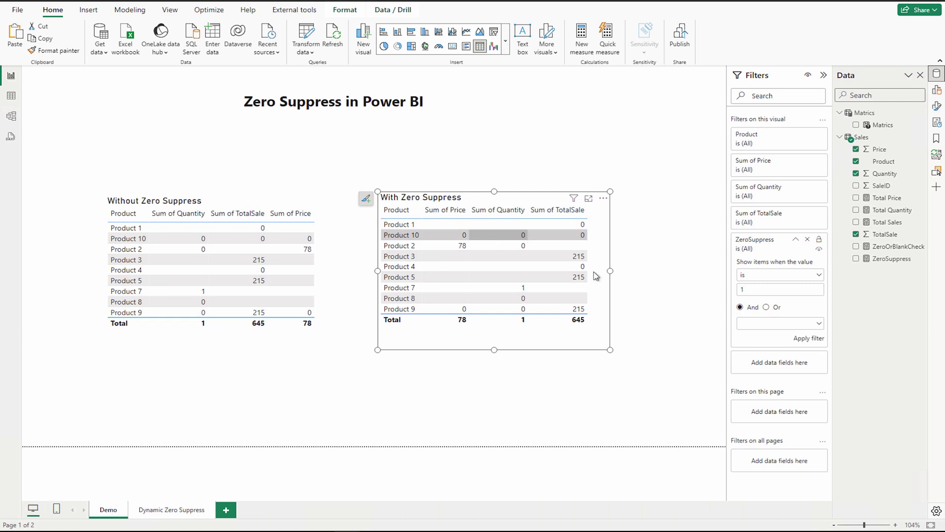
click(803, 337)
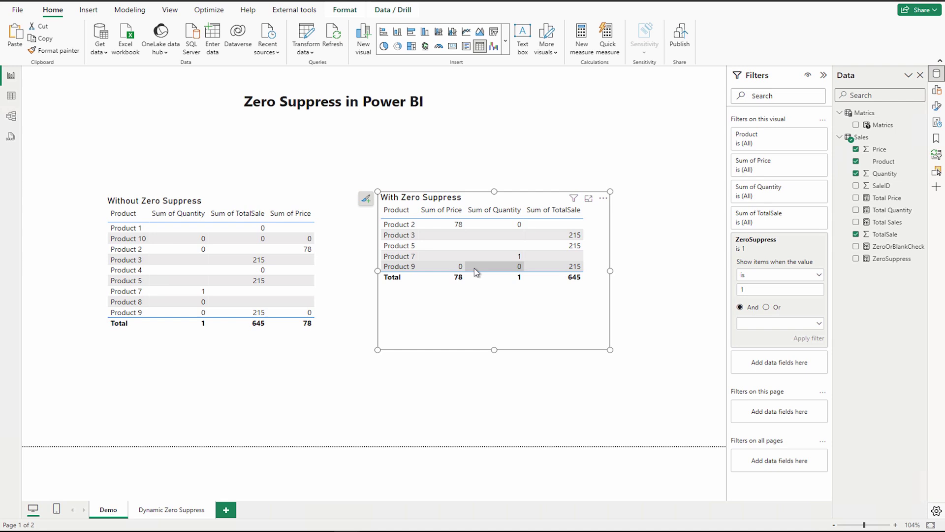
click(385, 382)
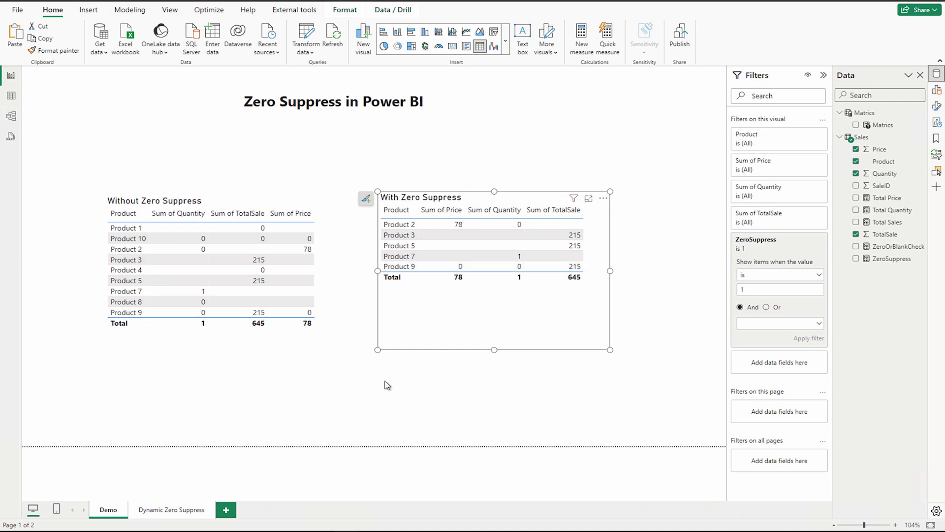